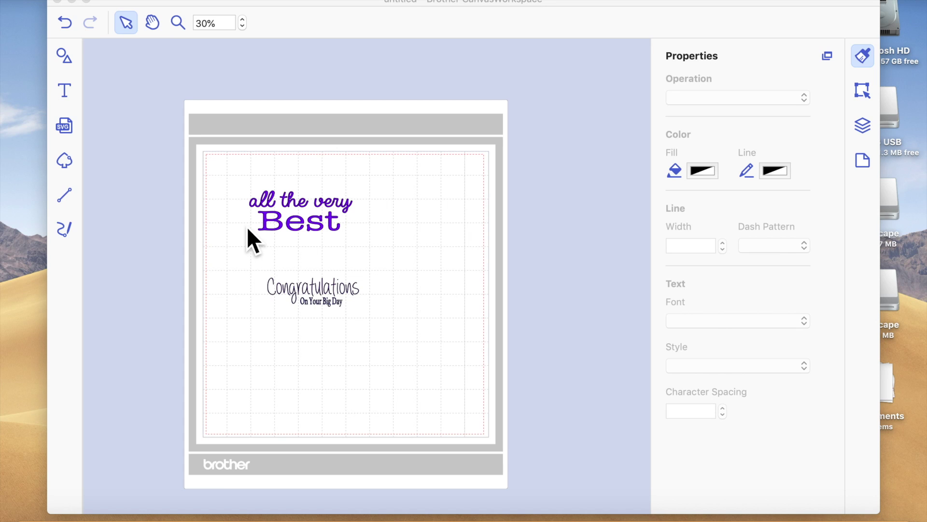
Nudge the word "Best" slightly up so it sits closer beneath "all the very".
click(243, 19)
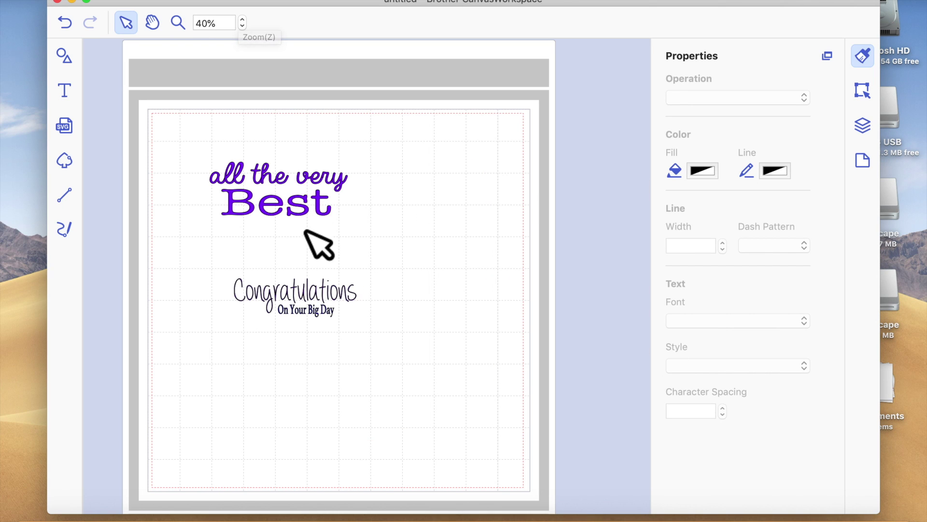
click(178, 23)
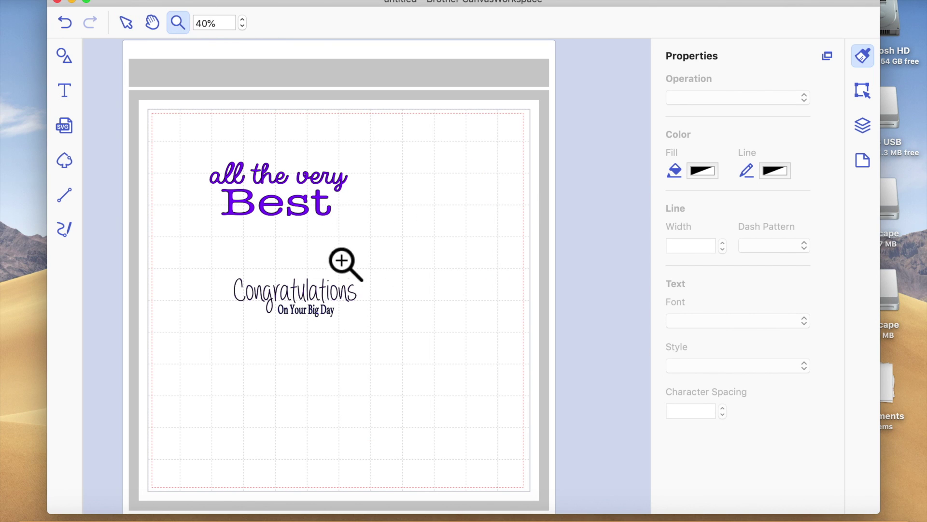
click(342, 261)
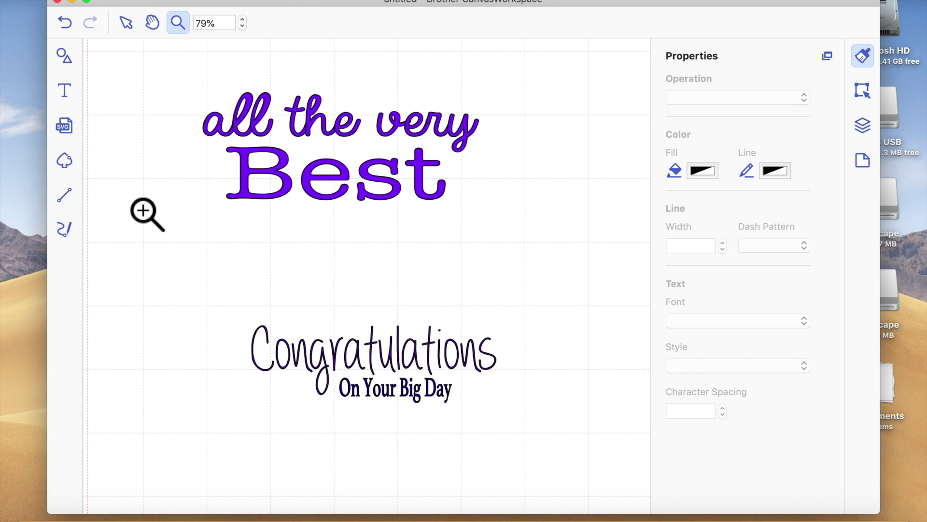
click(246, 29)
click(247, 30)
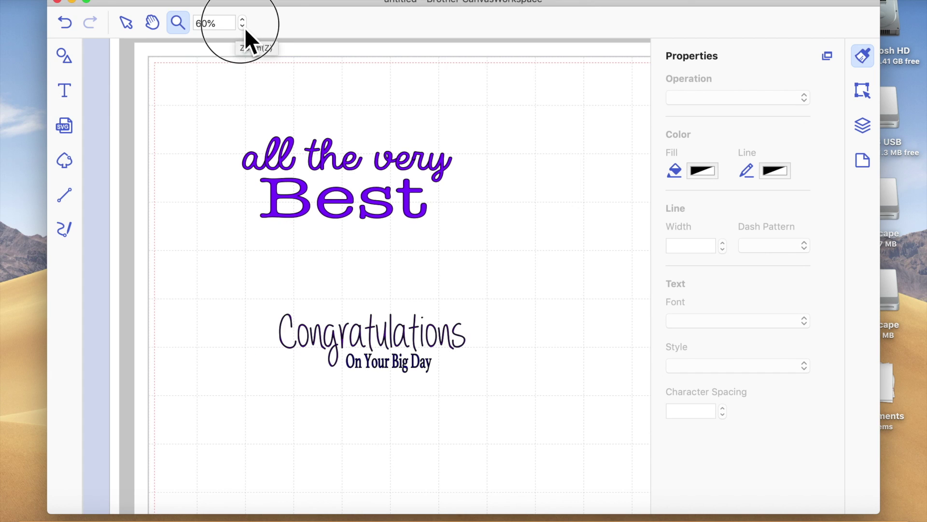
click(244, 28)
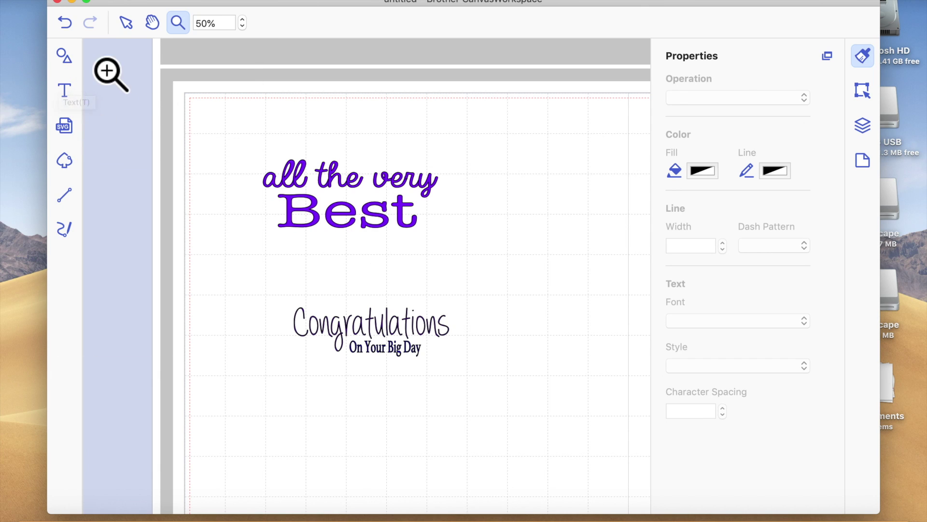
click(126, 23)
mouse_move(400, 223)
mouse_down()
mouse_move(351, 201)
mouse_move(397, 247)
mouse_move(404, 223)
mouse_up()
click(349, 239)
Select "all the very" together with "Best" and group them into one object.
drag(262, 138, 472, 227)
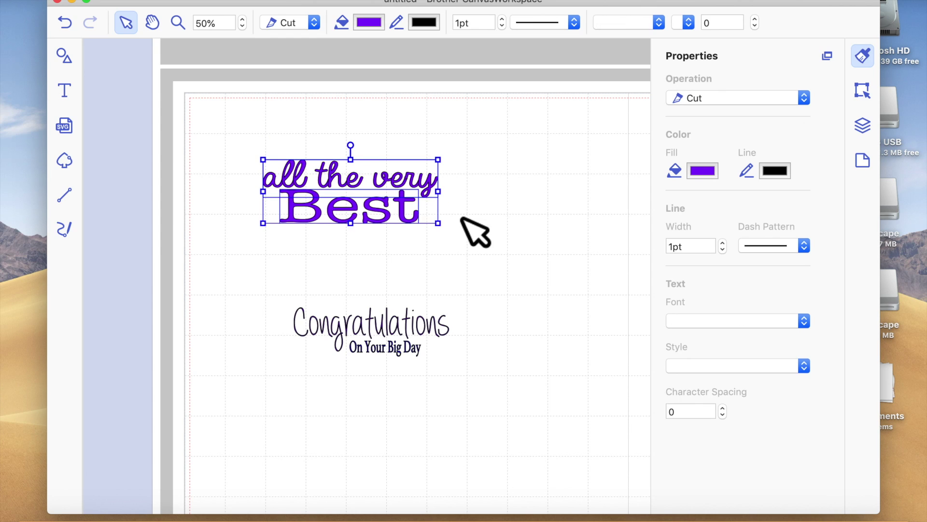
right_click(413, 196)
click(450, 285)
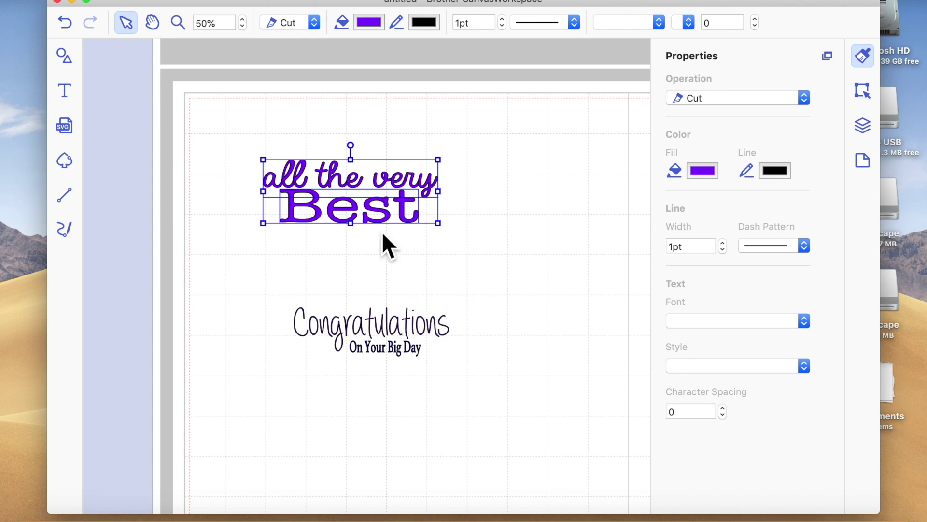
Move the "all the very Best" group to the mat's upper-left corner and place the "Congratulations On Your Big Day" sentiment just below it.
drag(393, 216, 337, 172)
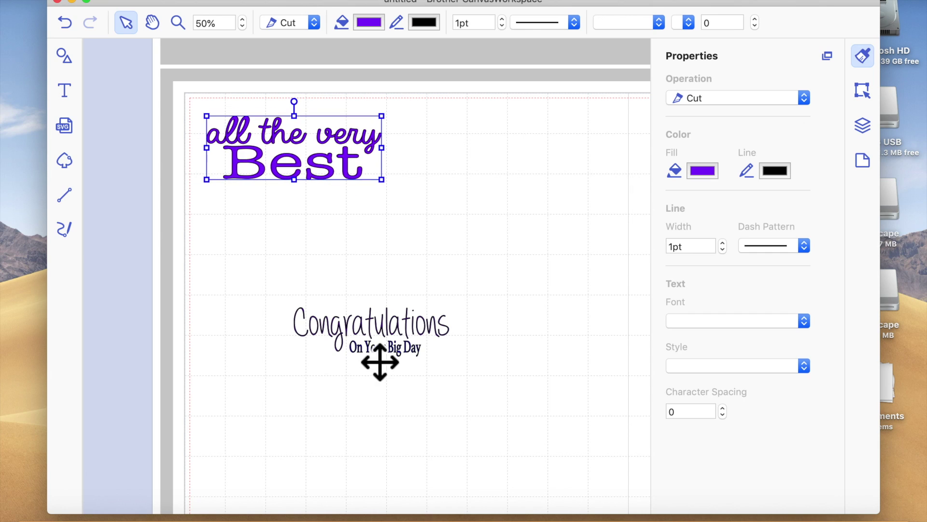
mouse_move(389, 352)
mouse_down()
mouse_move(321, 303)
mouse_move(296, 261)
mouse_move(314, 250)
mouse_up()
click(391, 407)
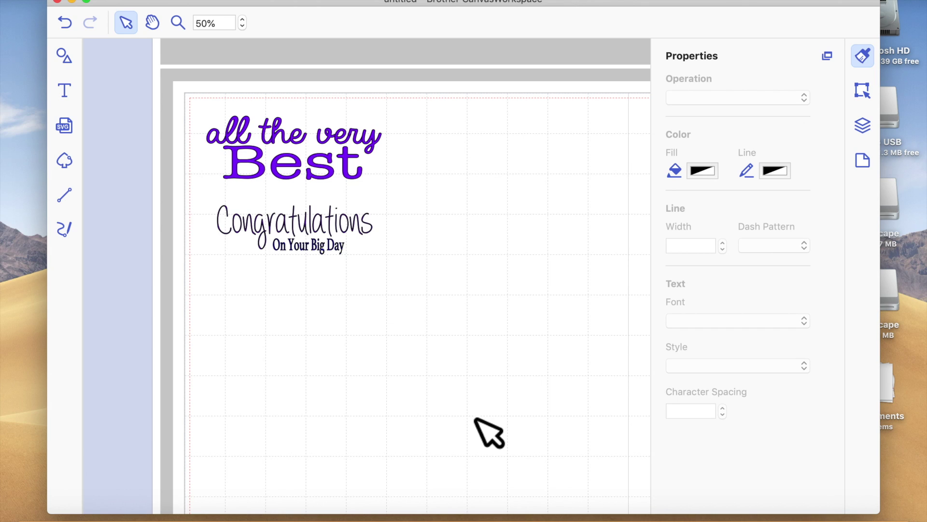
click(66, 92)
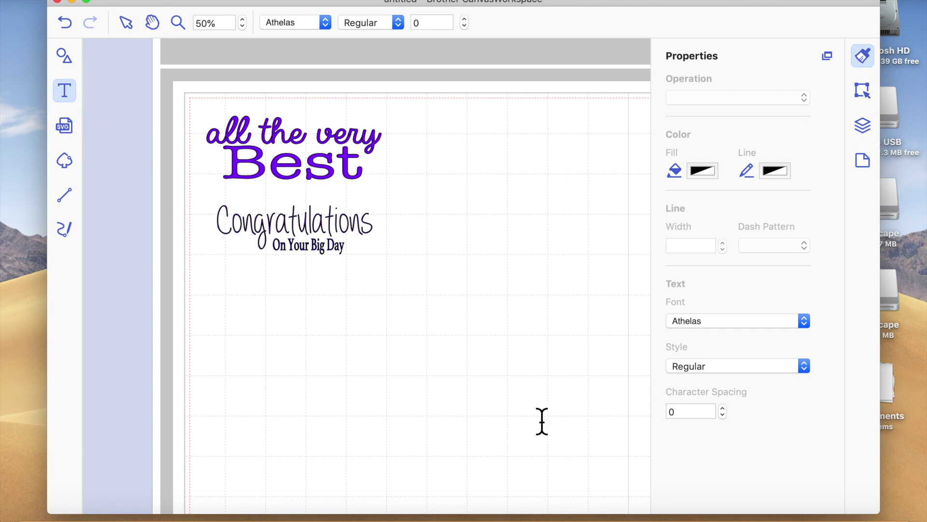
click(332, 356)
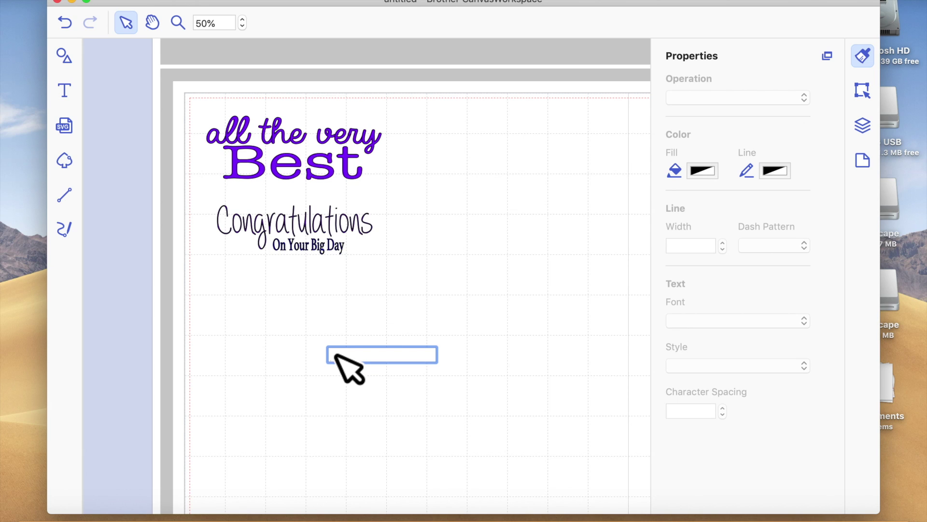
text(you)
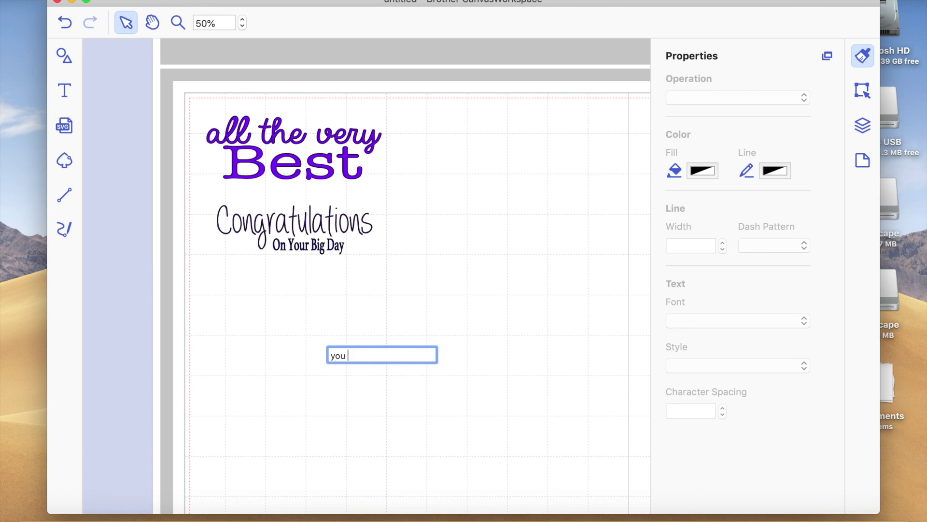
text(w)
key(BackSpace)
key(BackSpace)
key(BackSpace)
key(BackSpace)
key(BackSpace)
text(Mean the worth)
key(BackSpace)
key(BackSpace)
text(ld to me)
click(442, 377)
drag(538, 368, 362, 366)
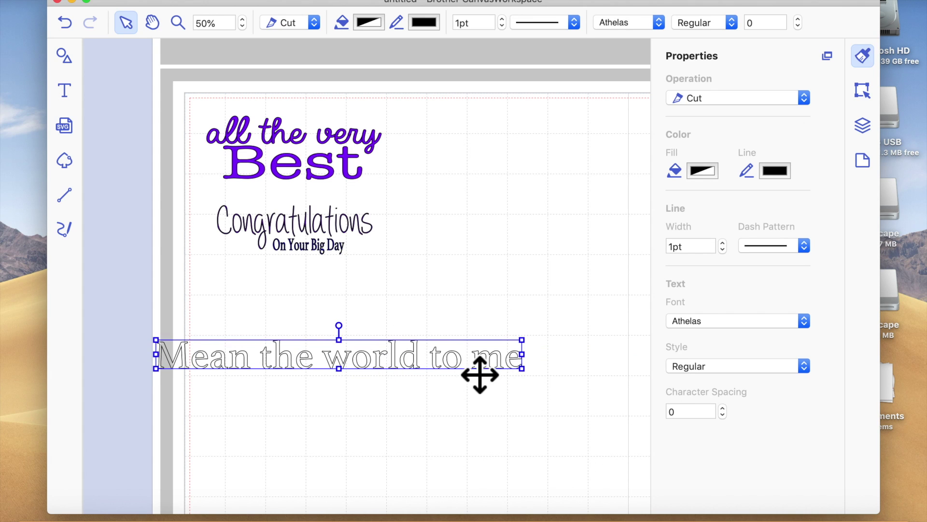
double_click(510, 382)
click(517, 368)
key(BackSpace)
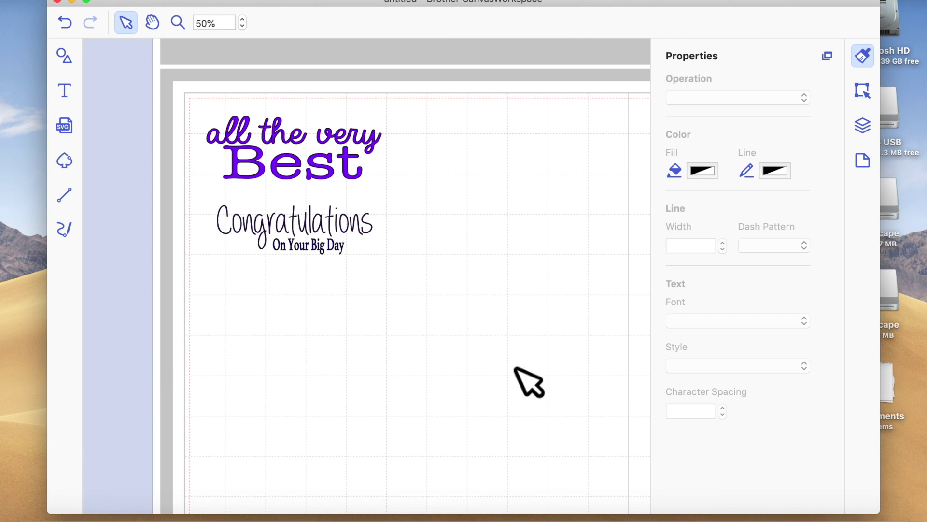
Add the text "You mean the work" on the mat below the Congratulations sentiment.
click(64, 90)
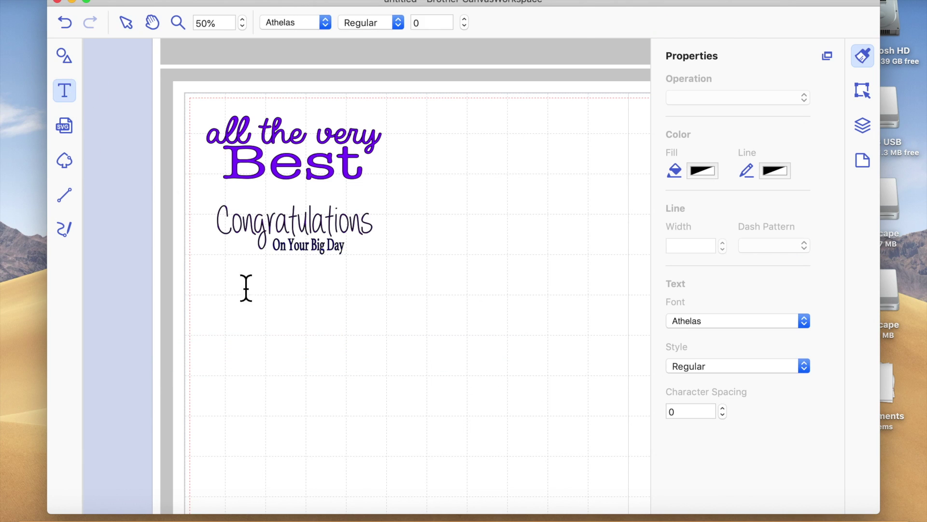
click(266, 315)
text(You mean the work)
key(Escape)
key(Delete)
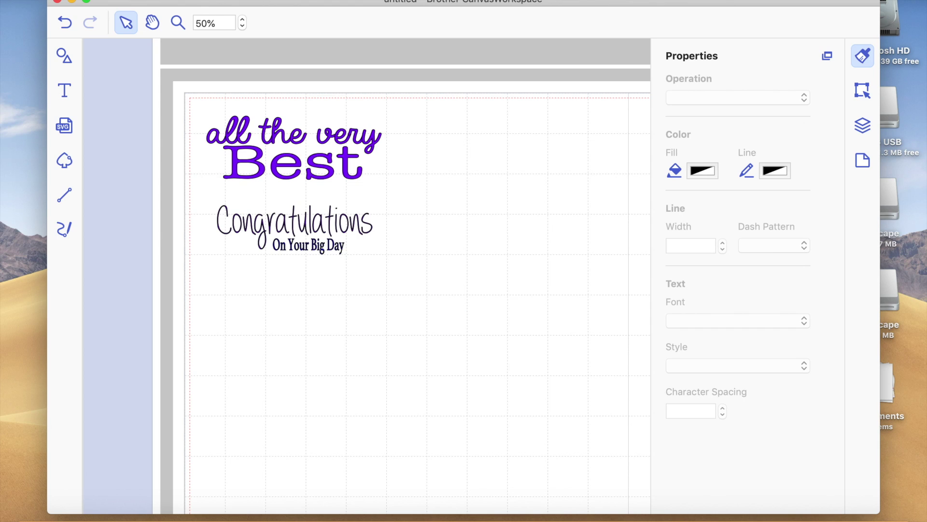
click(238, 2)
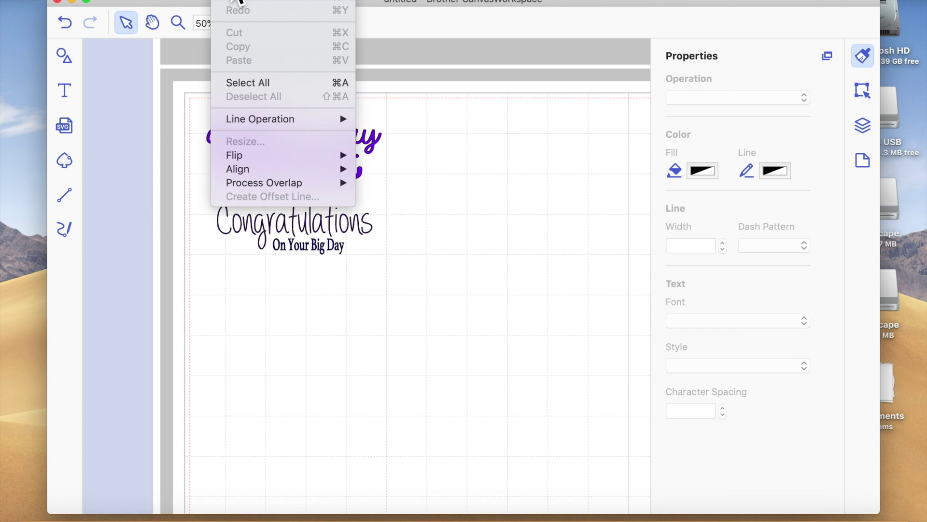
click(238, 3)
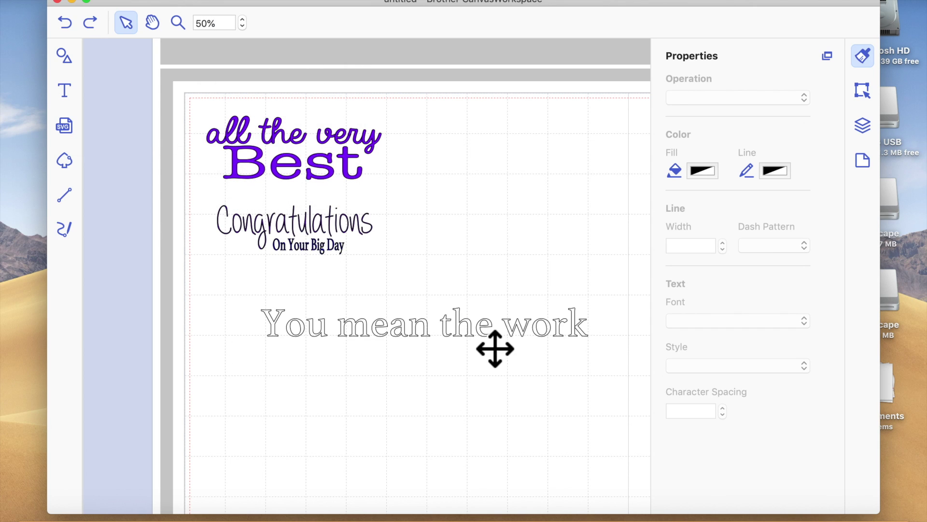
Edit the outlined text below the Congratulations sentiment to read "You mean the world".
click(487, 345)
double_click(599, 340)
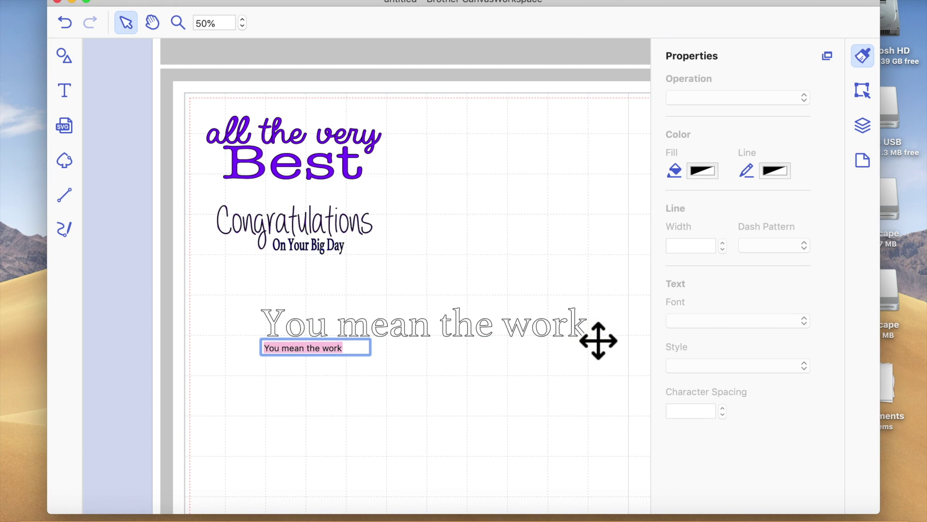
click(362, 363)
click(444, 317)
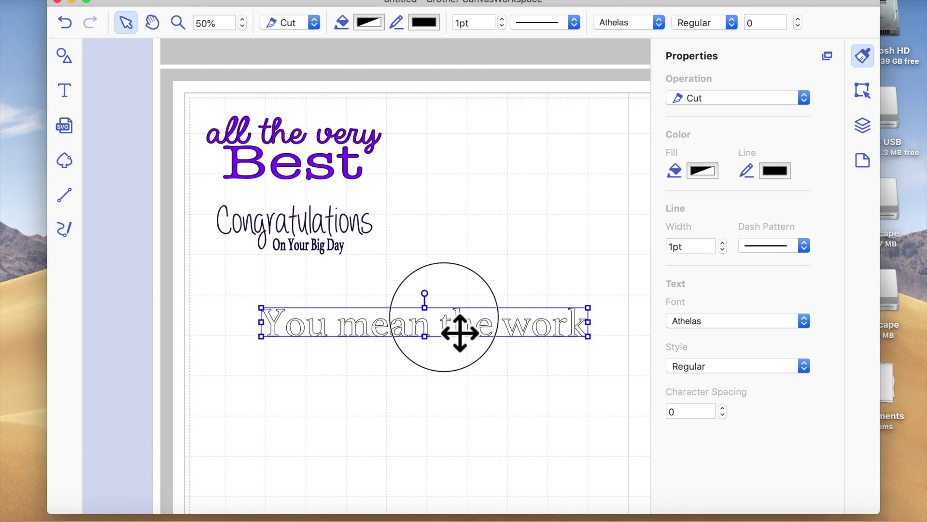
double_click(459, 332)
click(349, 350)
key(BackSpace)
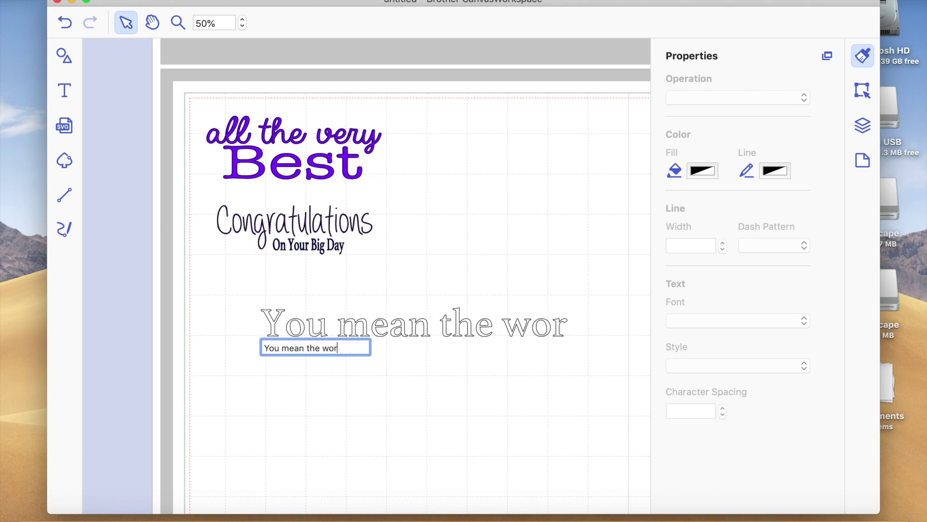
text(ld)
click(377, 425)
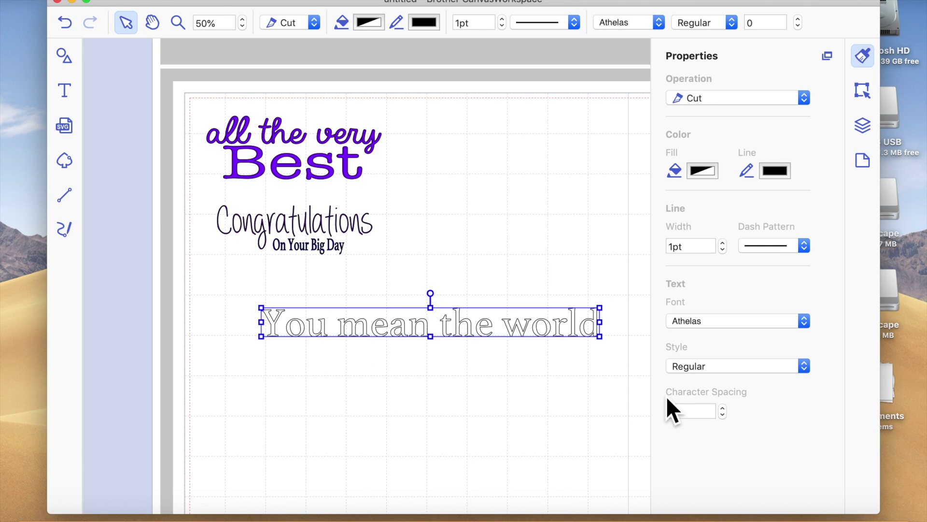
Change the font of "You mean the world" to August free.
click(816, 320)
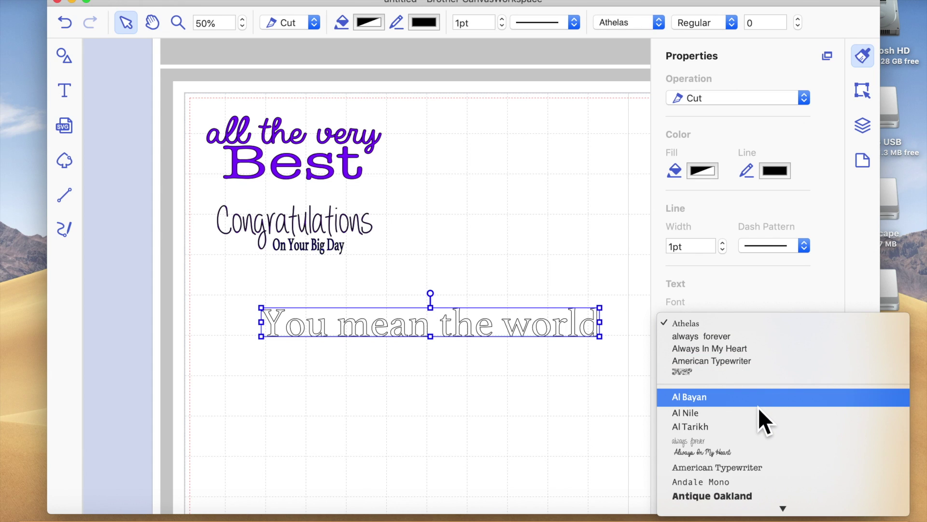
scroll(758, 407, down, 10)
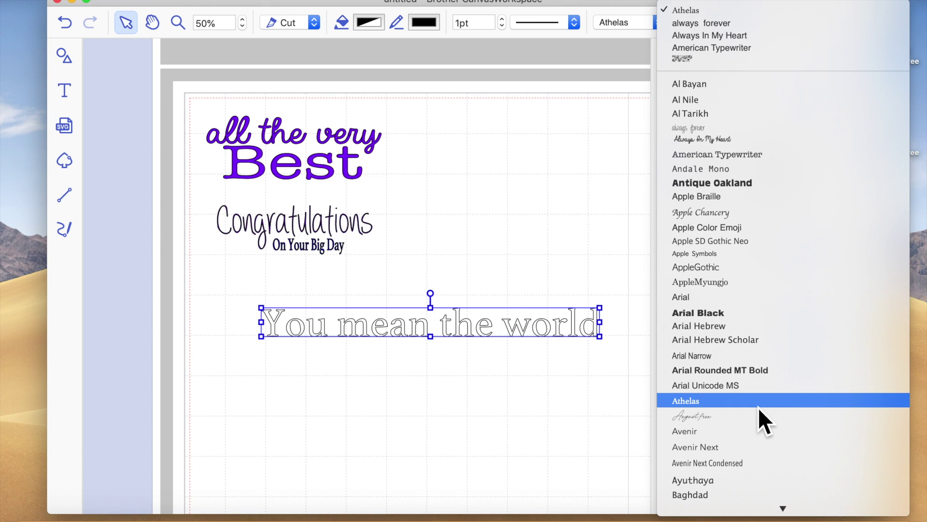
scroll(758, 407, down, 2)
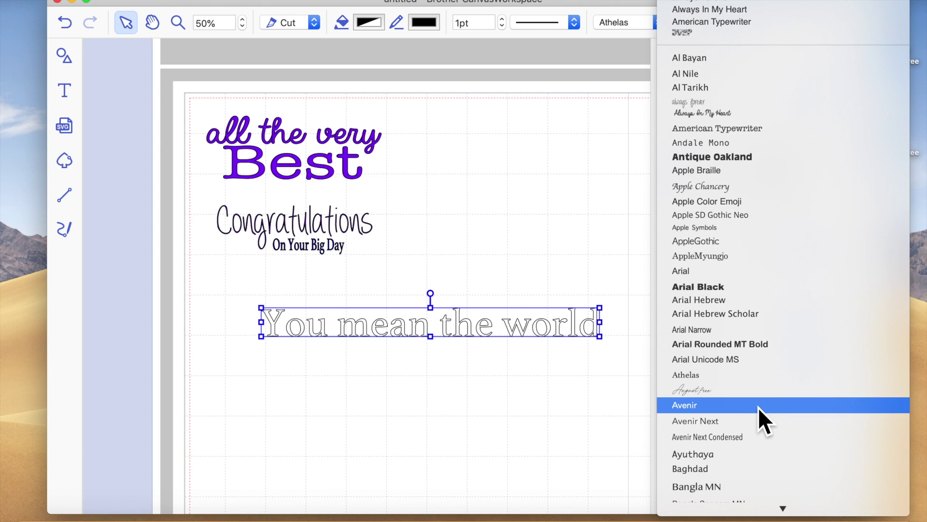
click(724, 391)
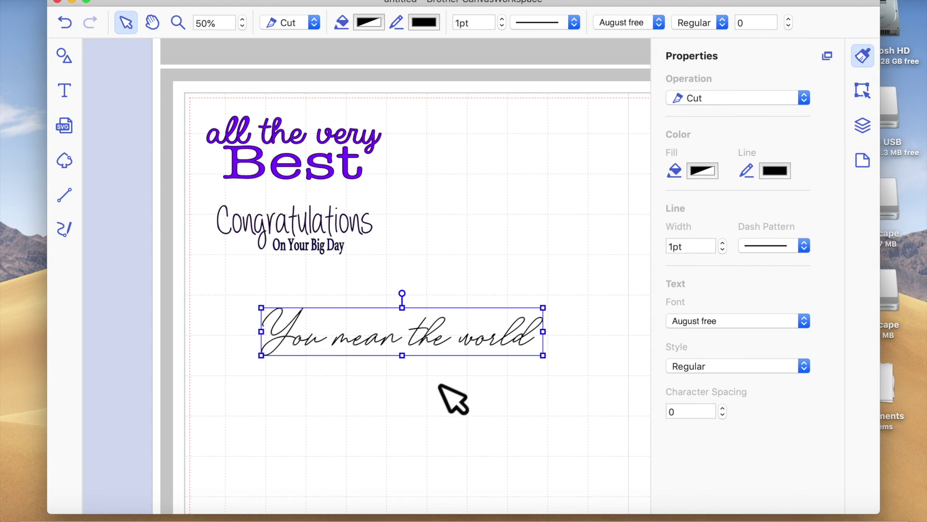
click(445, 428)
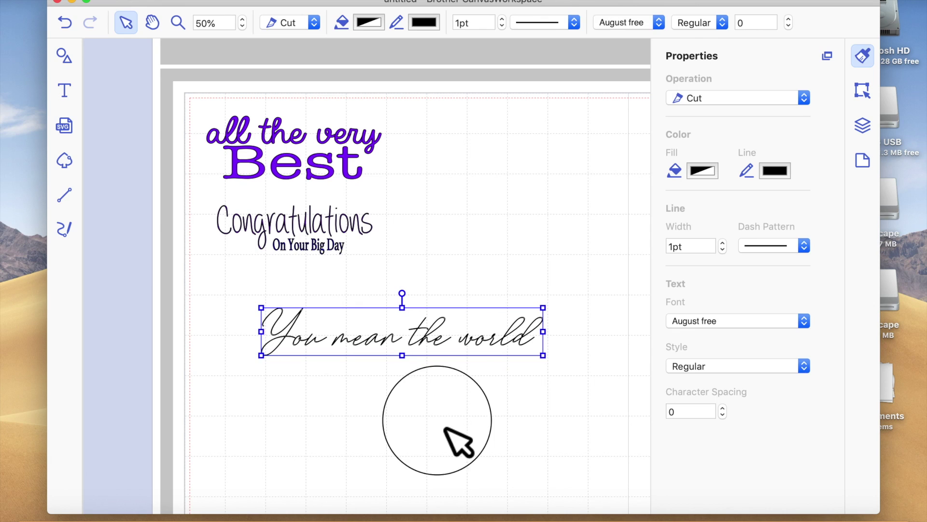
Give the "You mean the world" text a purple fill and a Plum line color, and close the color picker.
click(442, 348)
click(706, 177)
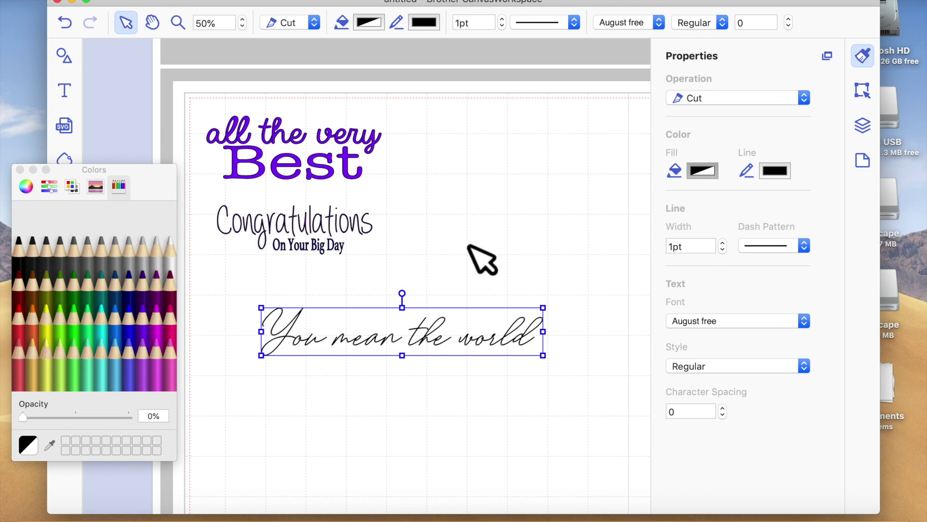
click(144, 327)
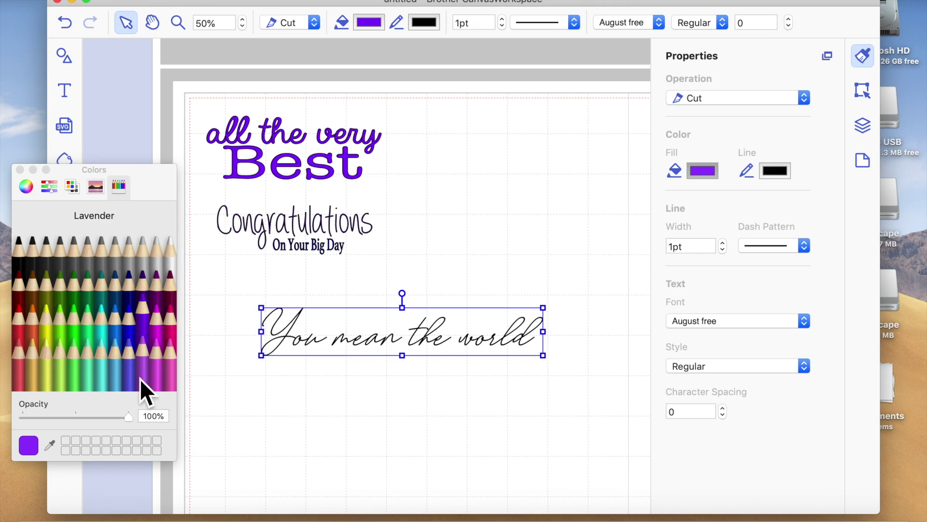
click(776, 171)
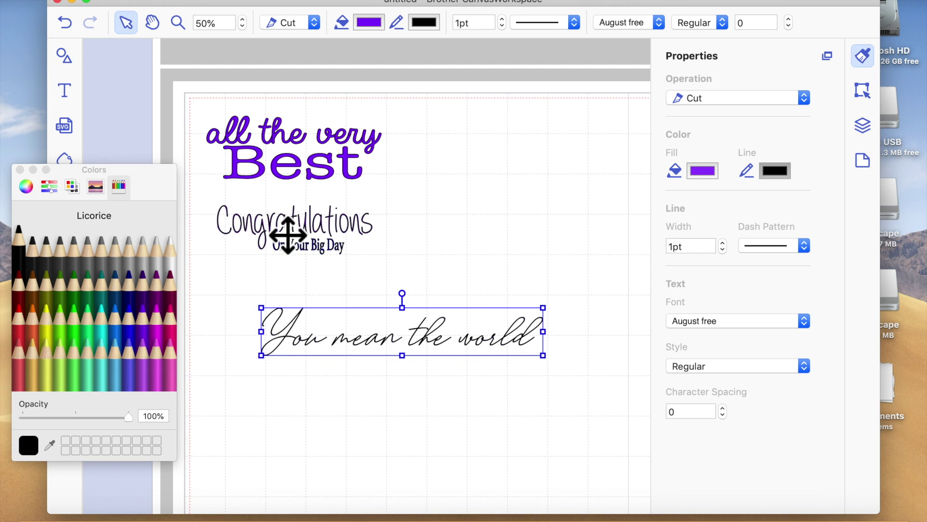
click(156, 294)
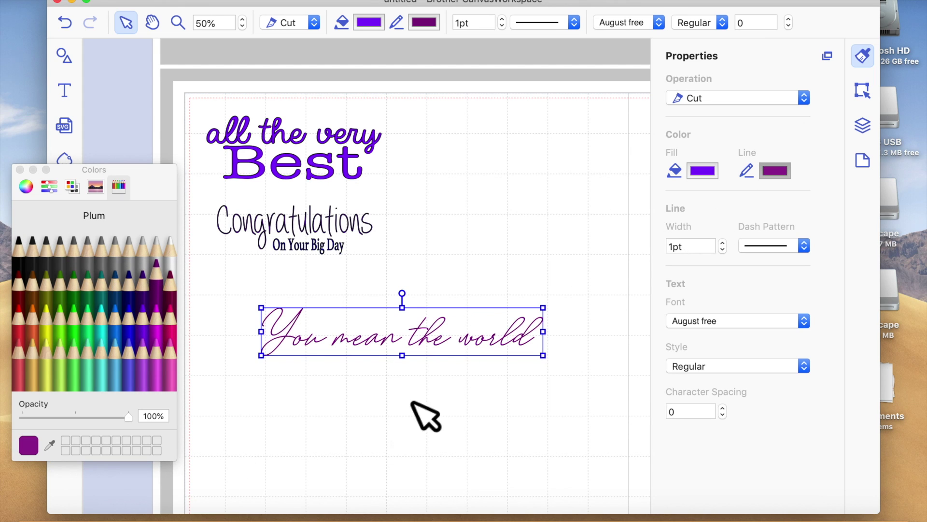
click(420, 418)
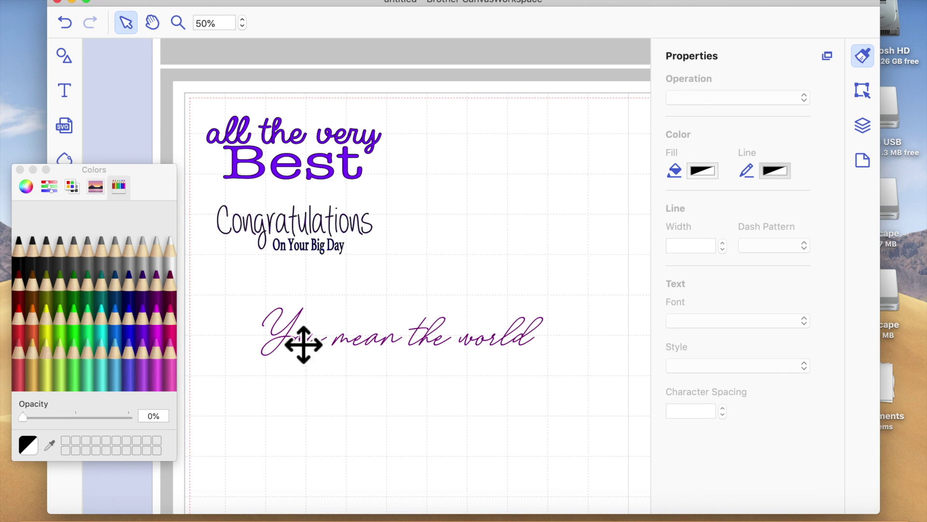
click(20, 171)
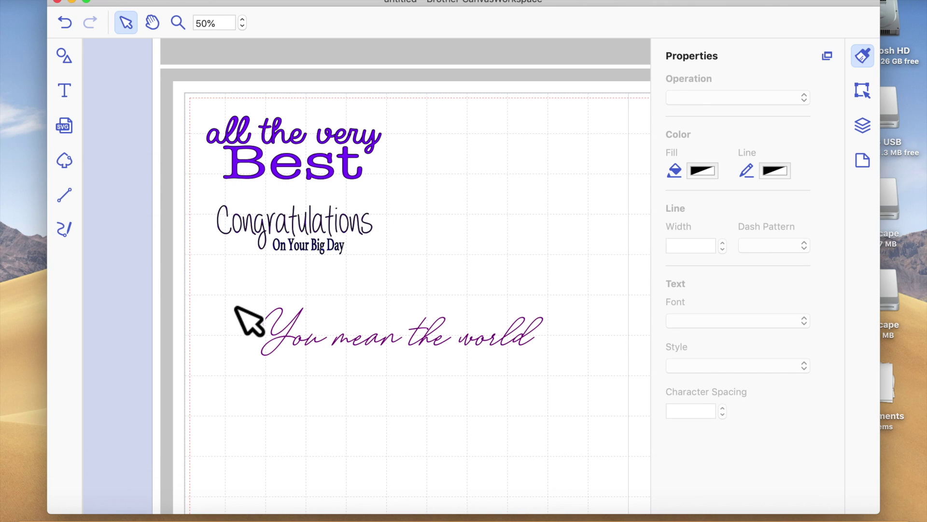
Add the text "To Me" on the mat below "You mean the world".
click(66, 91)
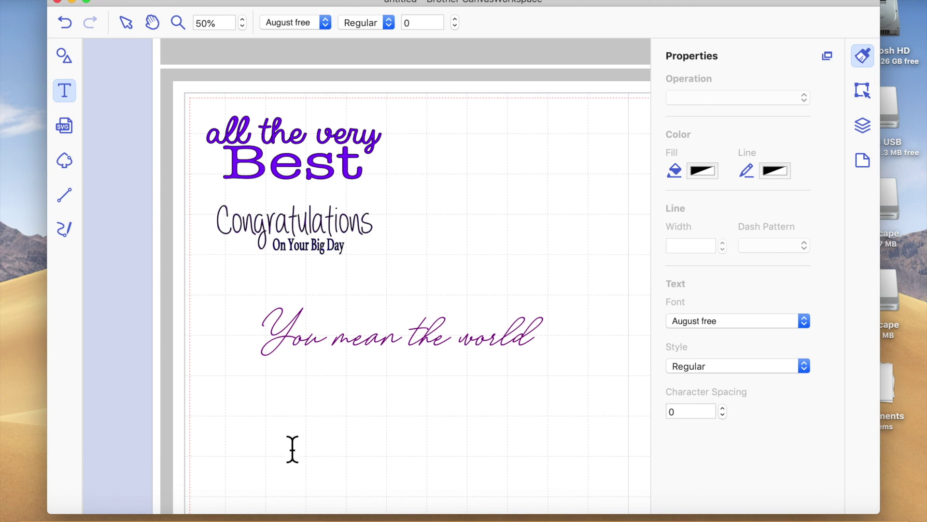
click(324, 403)
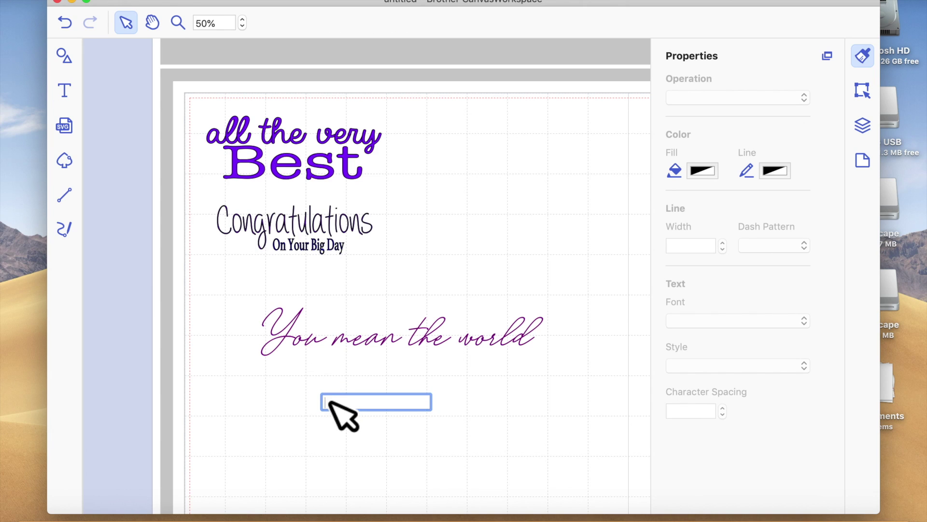
text(To Me)
key(Escape)
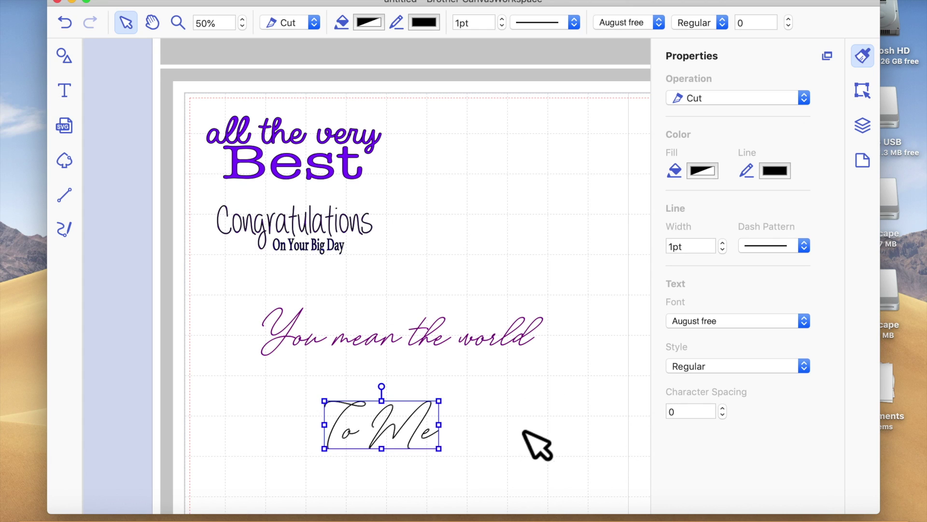
Try the Apple Chancery font on the "To Me" text.
click(806, 324)
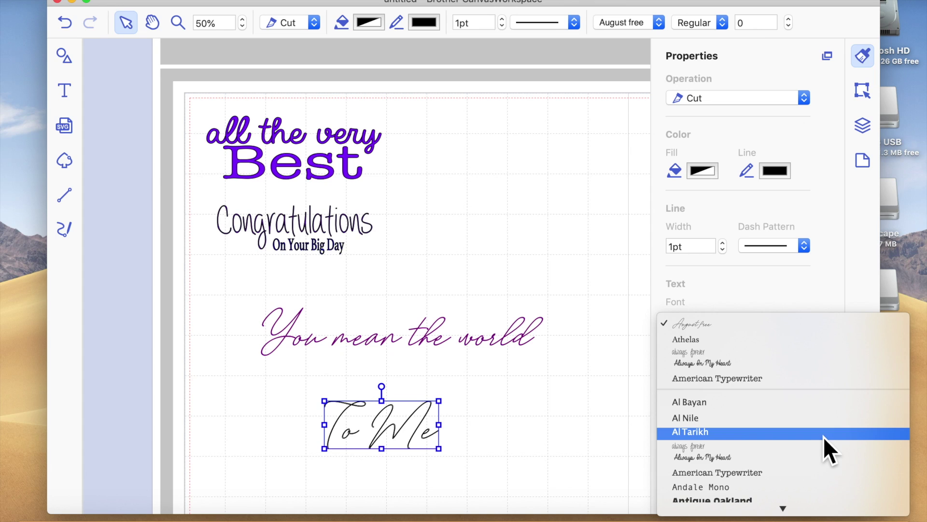
scroll(824, 436, down, 3)
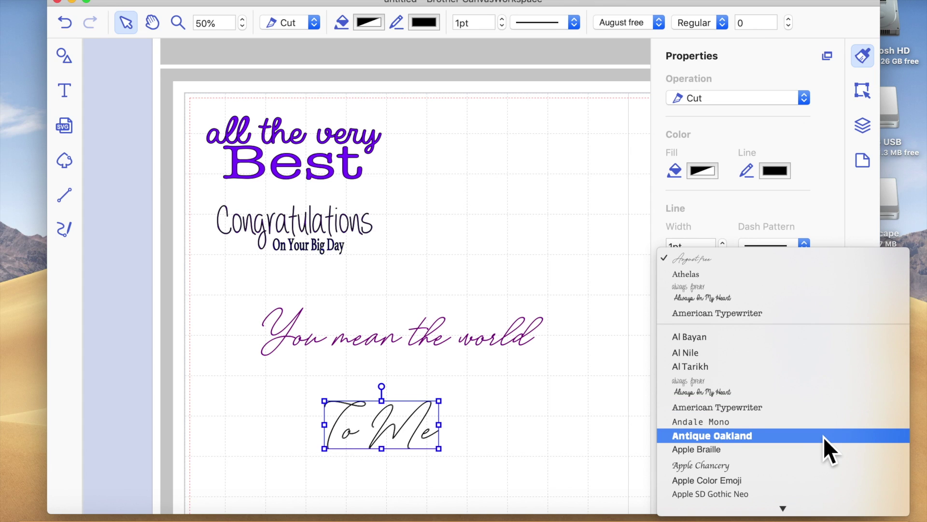
scroll(824, 436, down, 3)
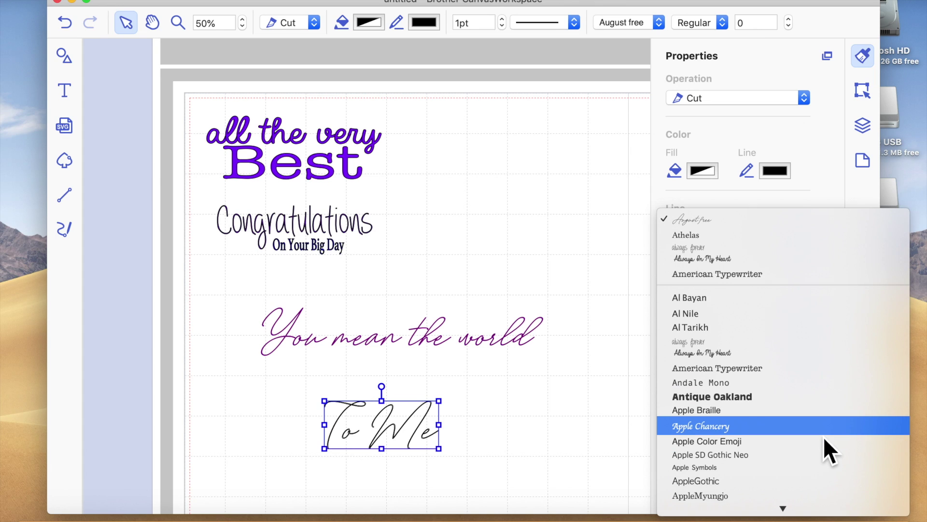
click(824, 436)
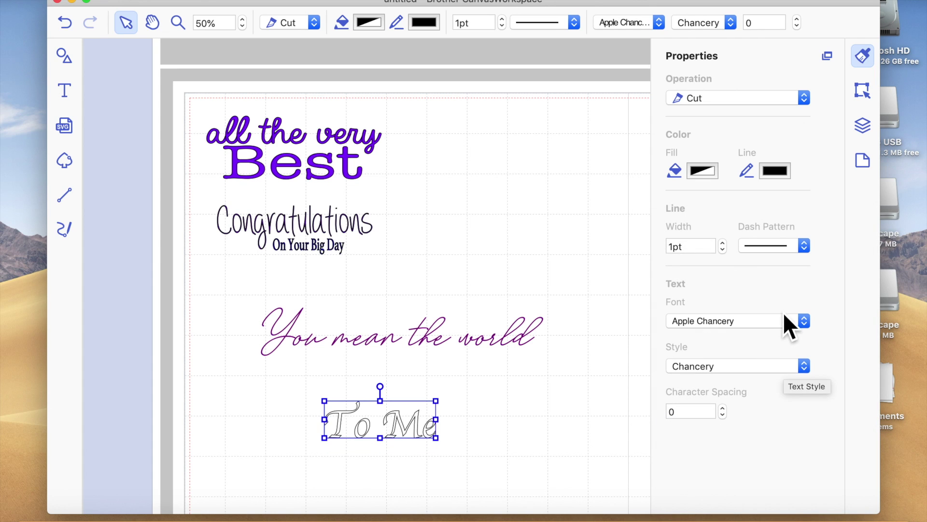
Change the font of "To Me" to AppleGothic.
click(808, 323)
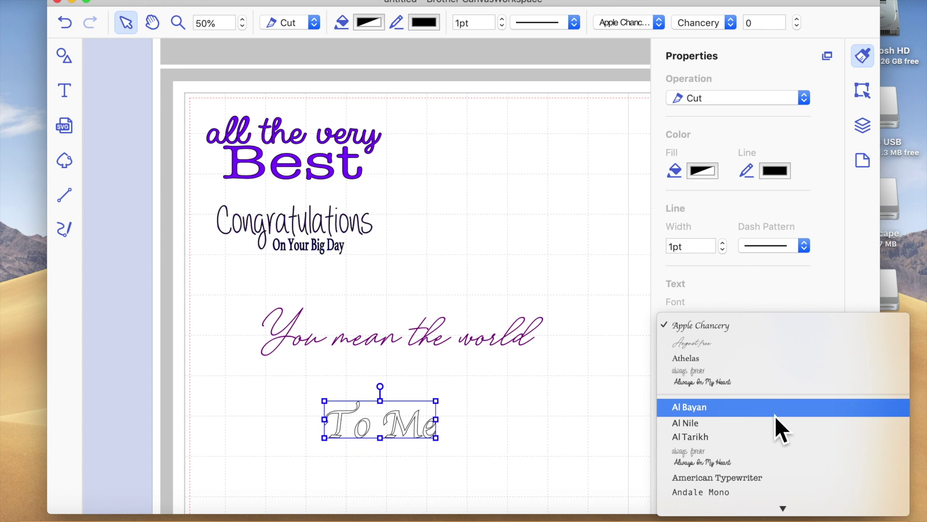
scroll(775, 424, down, 5)
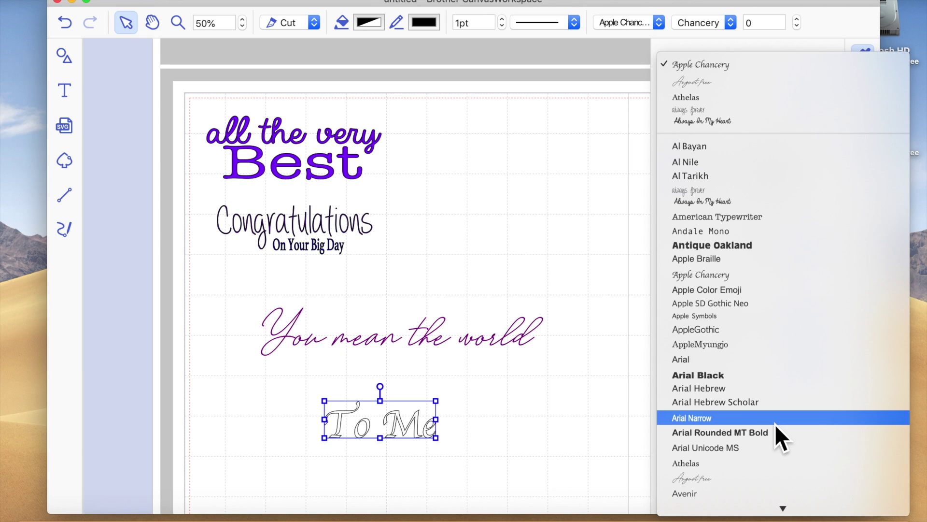
click(712, 332)
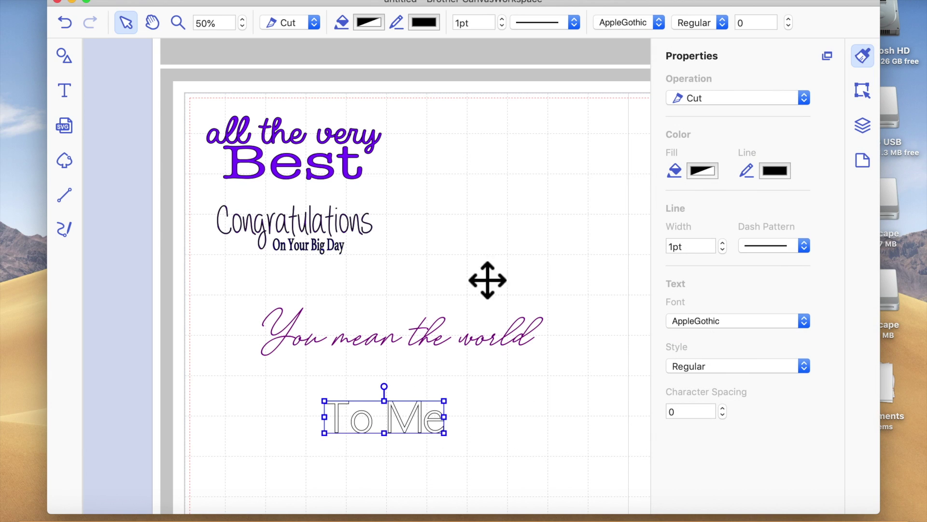
Enlarge "To Me", then shrink "You mean the world" to about the same width and place it directly above.
drag(444, 401, 563, 375)
click(320, 354)
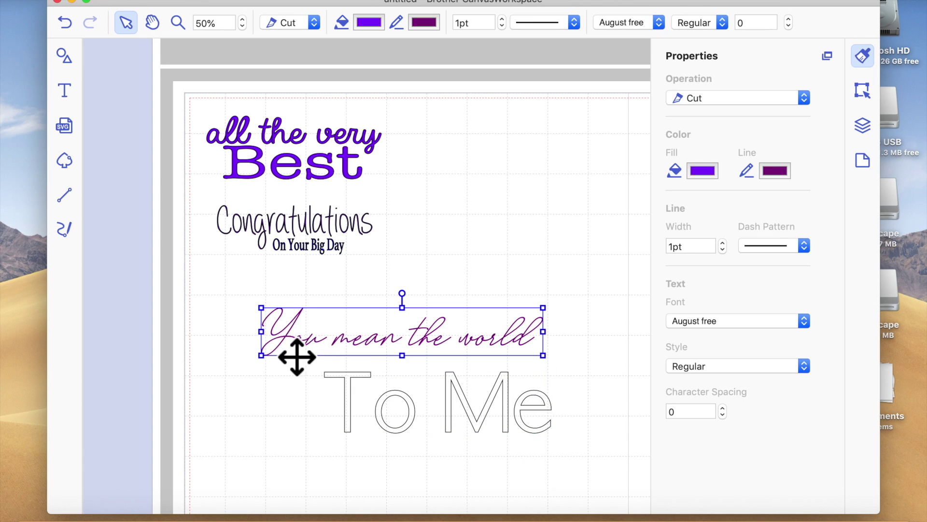
drag(278, 324, 324, 332)
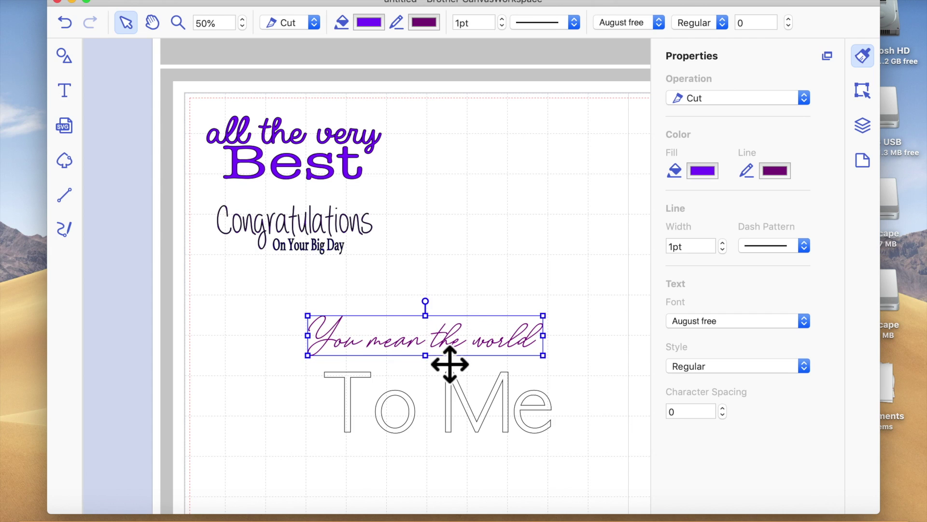
mouse_move(478, 369)
mouse_down()
mouse_move(486, 375)
mouse_move(464, 375)
mouse_move(468, 368)
mouse_up()
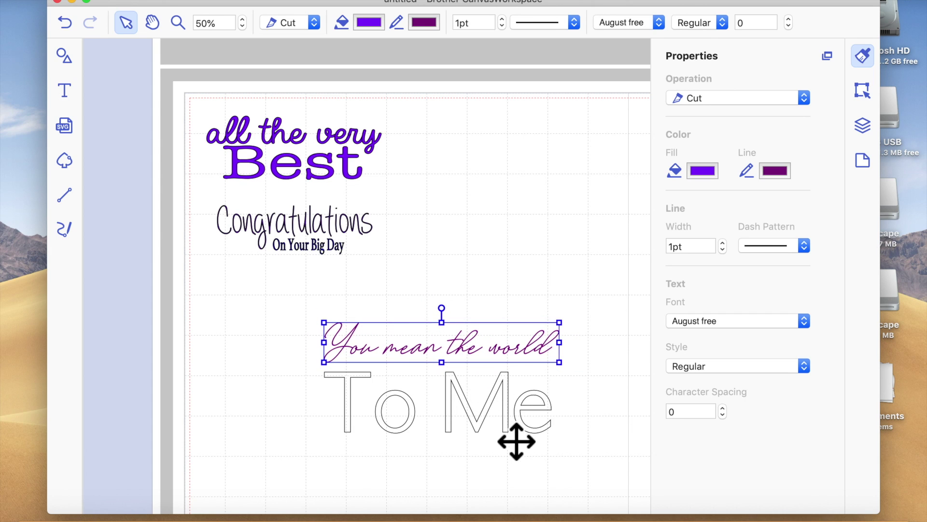
Reduce the height of "To Me" to less than half and narrow it to about two thirds of the line above.
click(553, 435)
click(570, 423)
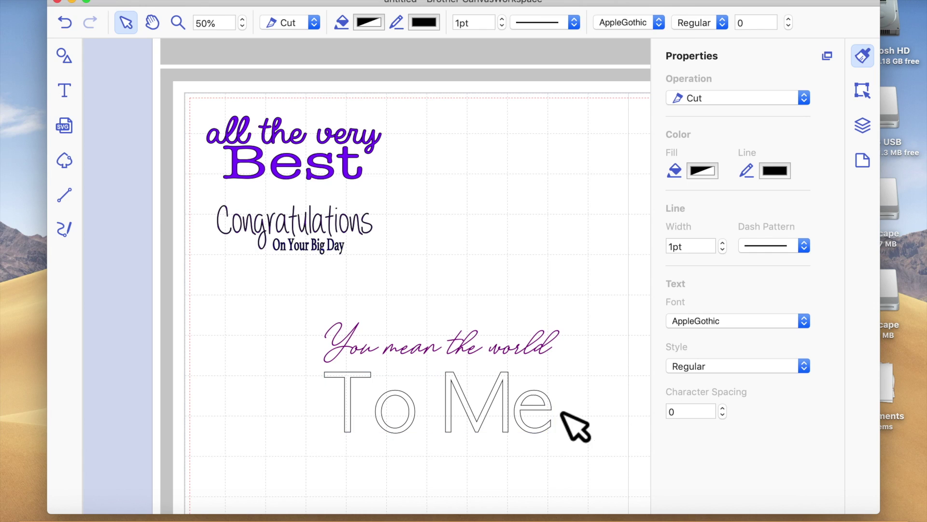
click(399, 424)
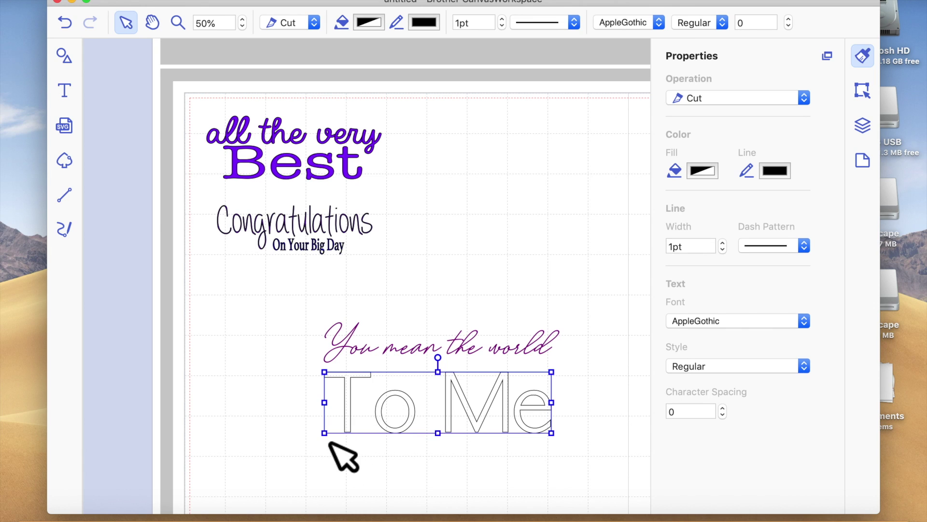
drag(453, 449, 456, 413)
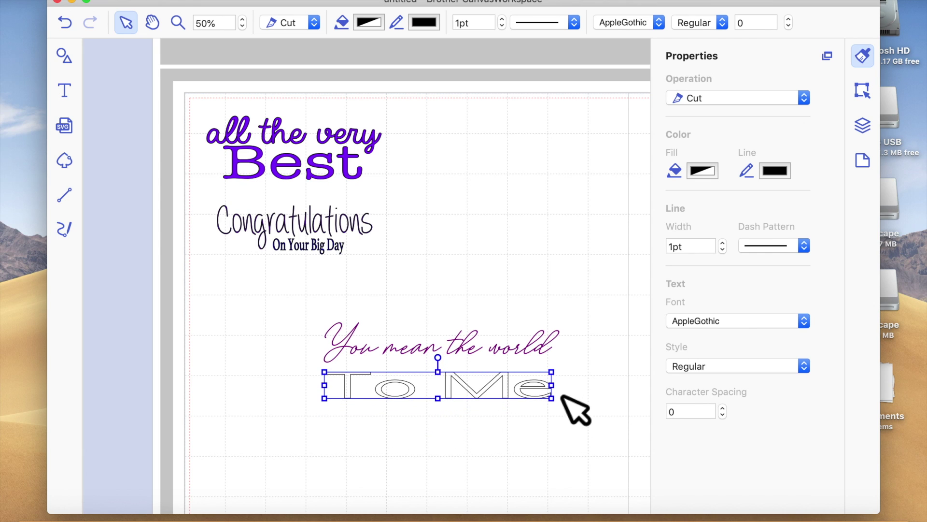
drag(551, 385, 479, 385)
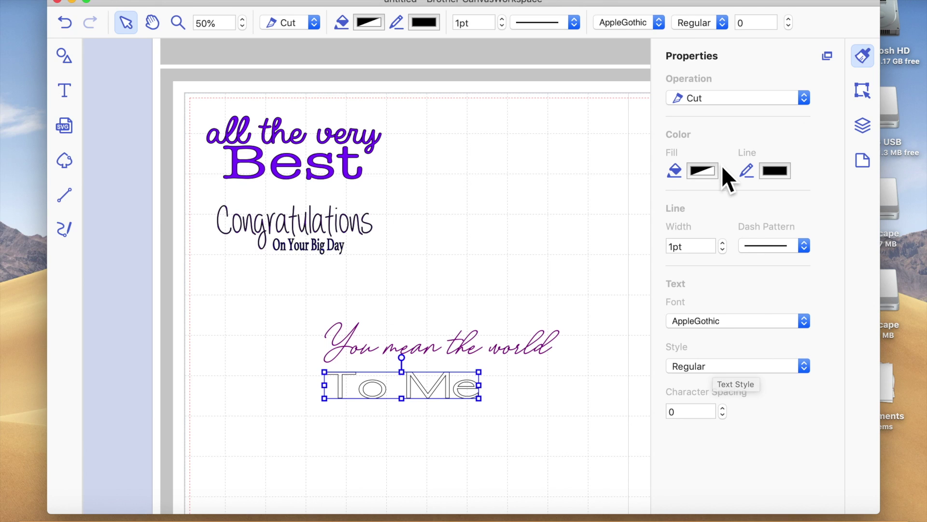
Fill the "To Me" text with Plum and move it up close beneath the end of "You mean the world".
click(704, 170)
click(143, 318)
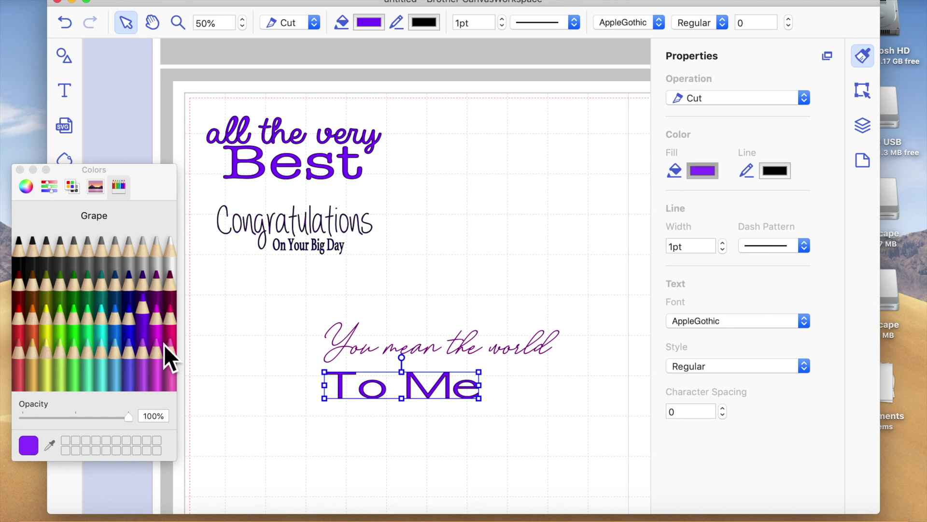
click(144, 366)
click(159, 297)
drag(449, 387, 481, 393)
click(464, 410)
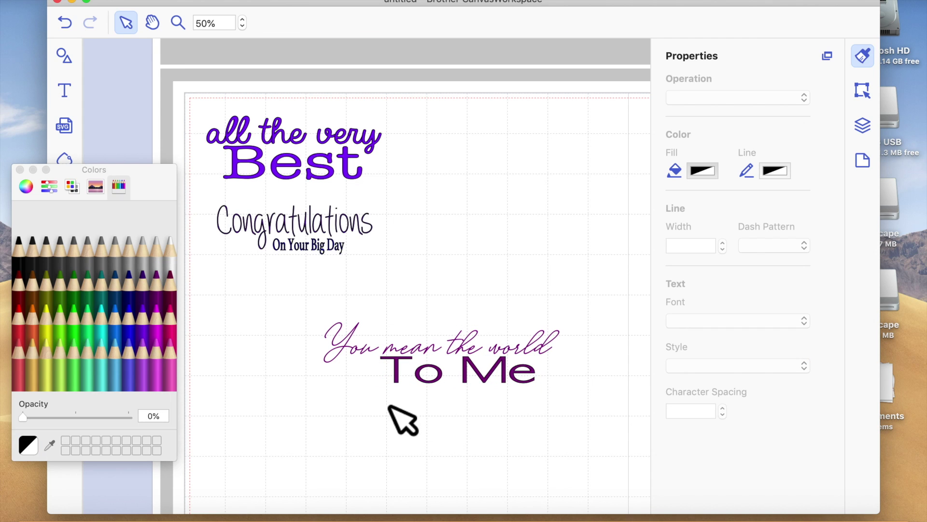
Group "You mean the world" with "To Me" and set the group's operation to Draw.
drag(292, 319, 583, 411)
right_click(497, 350)
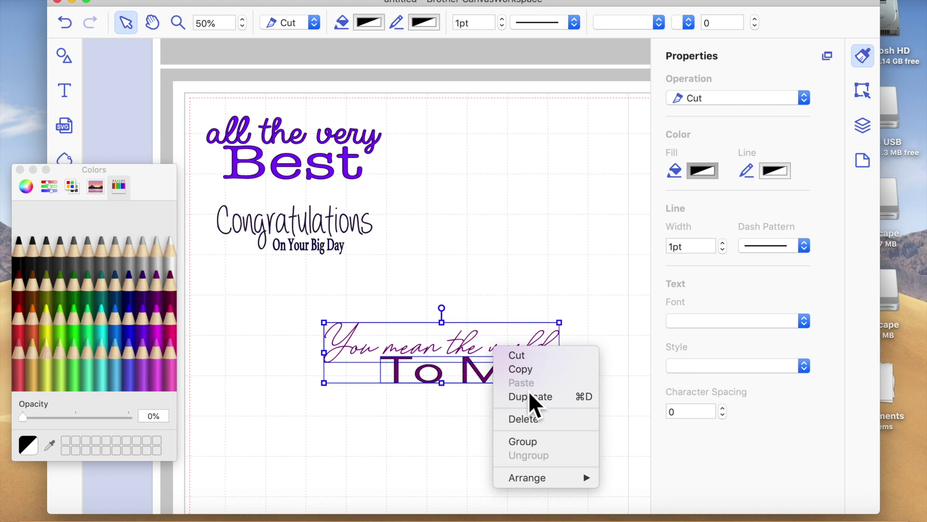
click(528, 444)
click(473, 358)
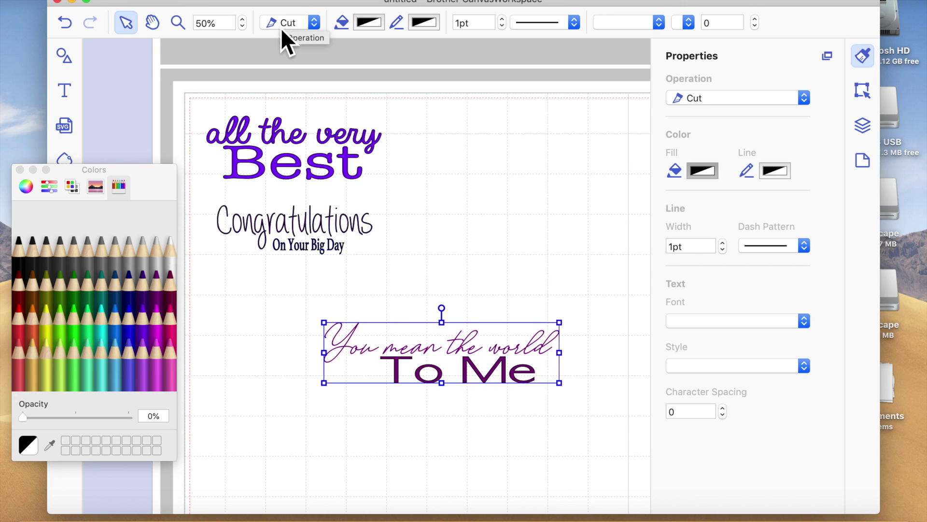
click(314, 26)
click(304, 37)
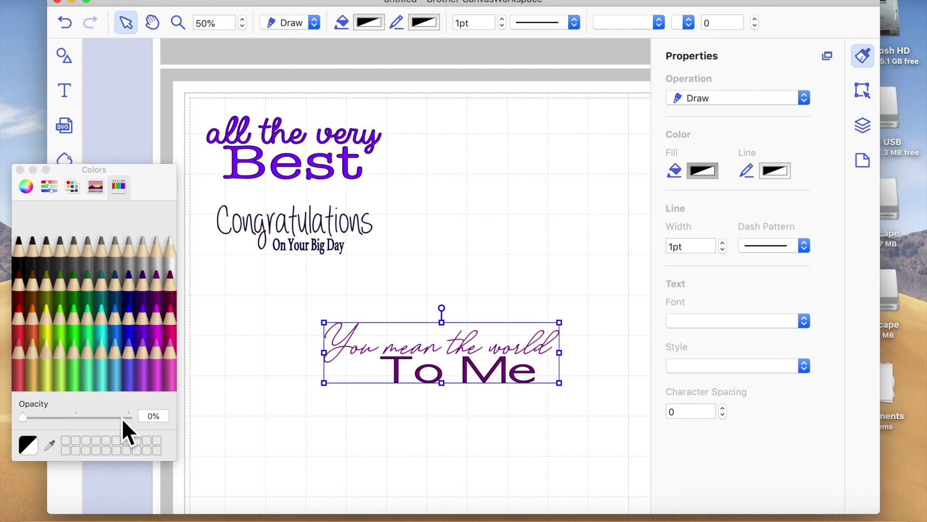
Fill the group with Maroon at 100% opacity, refill "You mean the world" inside it with Plum, and close the color picker.
click(137, 422)
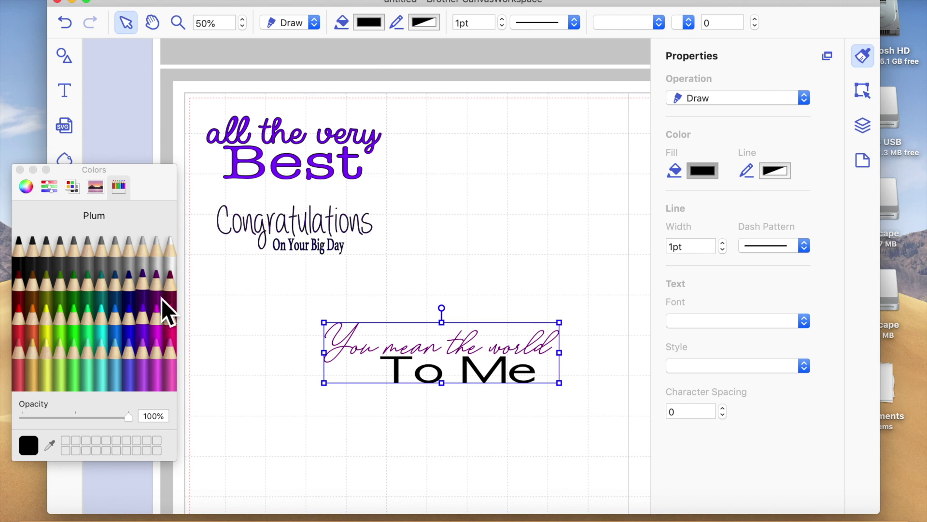
click(175, 293)
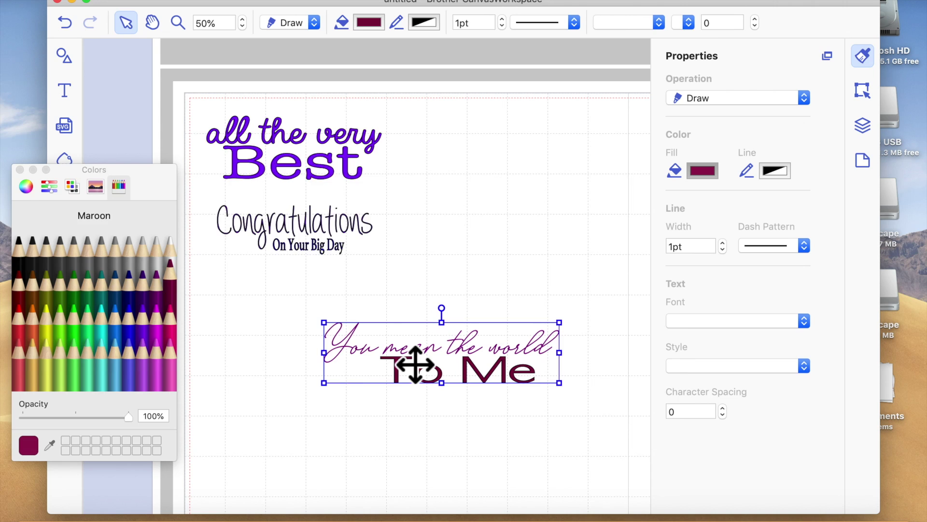
double_click(414, 364)
click(158, 282)
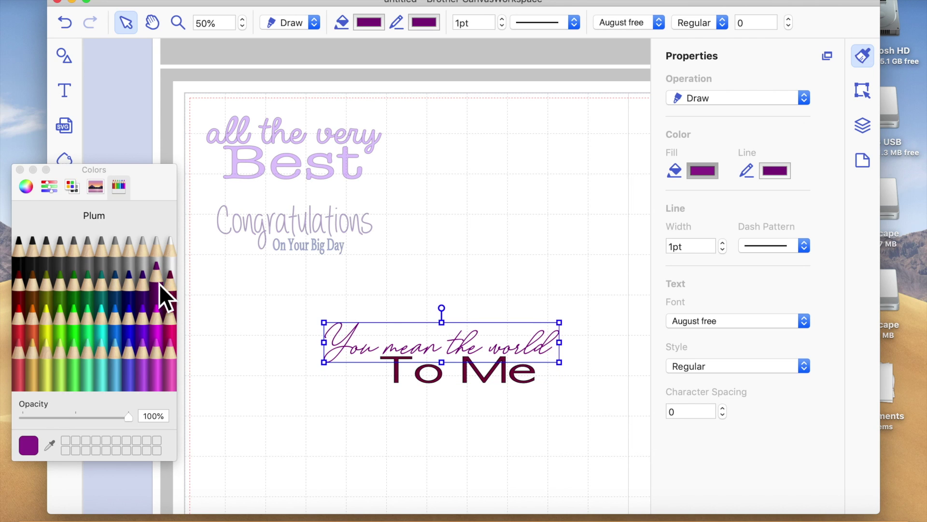
click(347, 385)
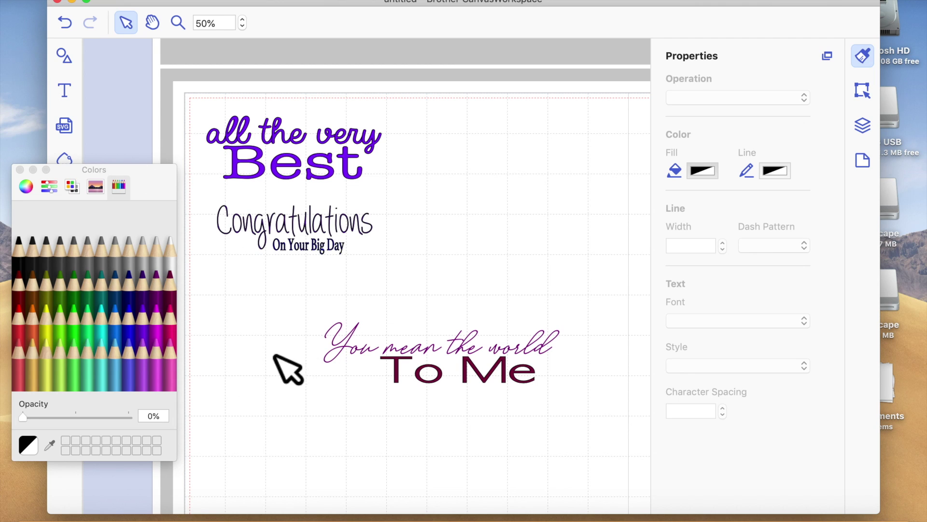
click(25, 180)
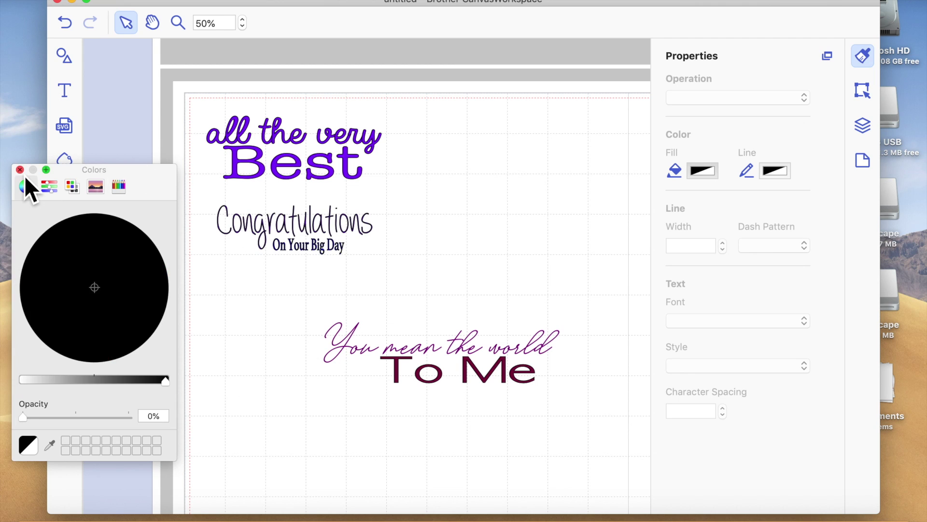
click(20, 170)
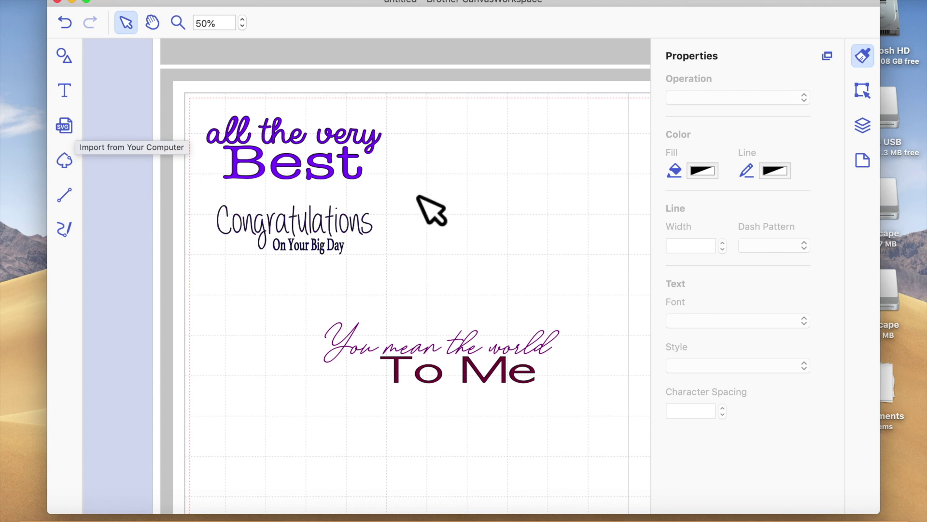